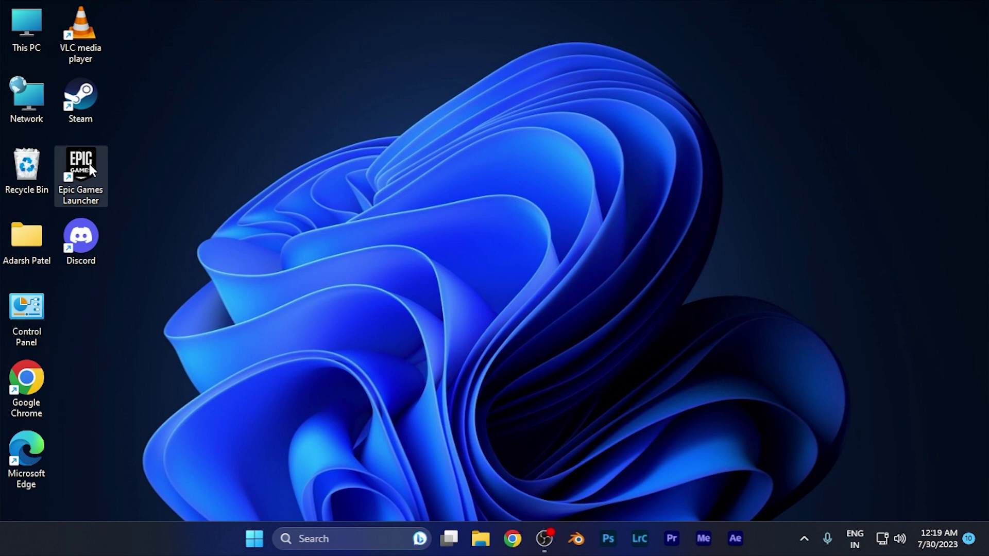
# Launch the Epic Games Launcher from its desktop icon and open the profile avatar's account menu.
pyautogui.doubleClick(89, 164)
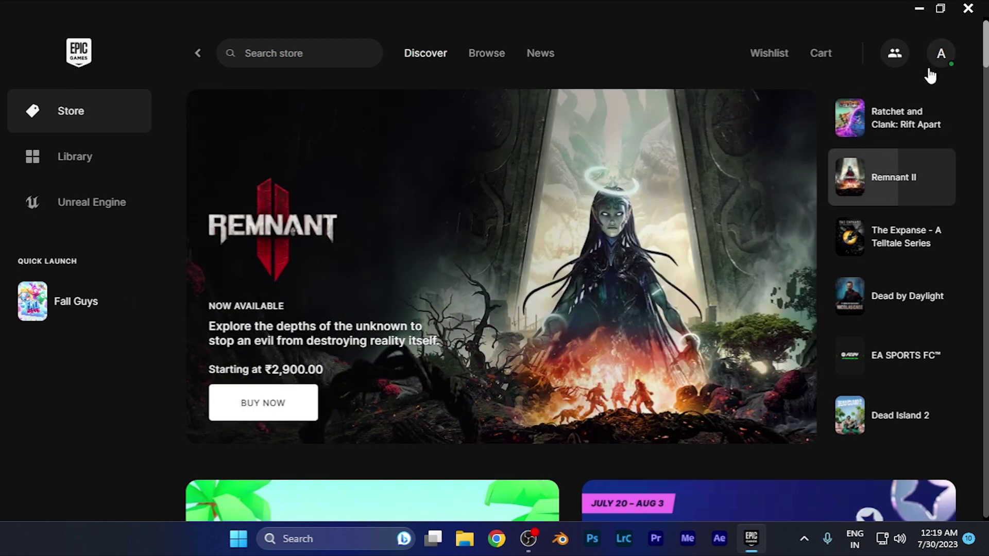
pyautogui.click(939, 62)
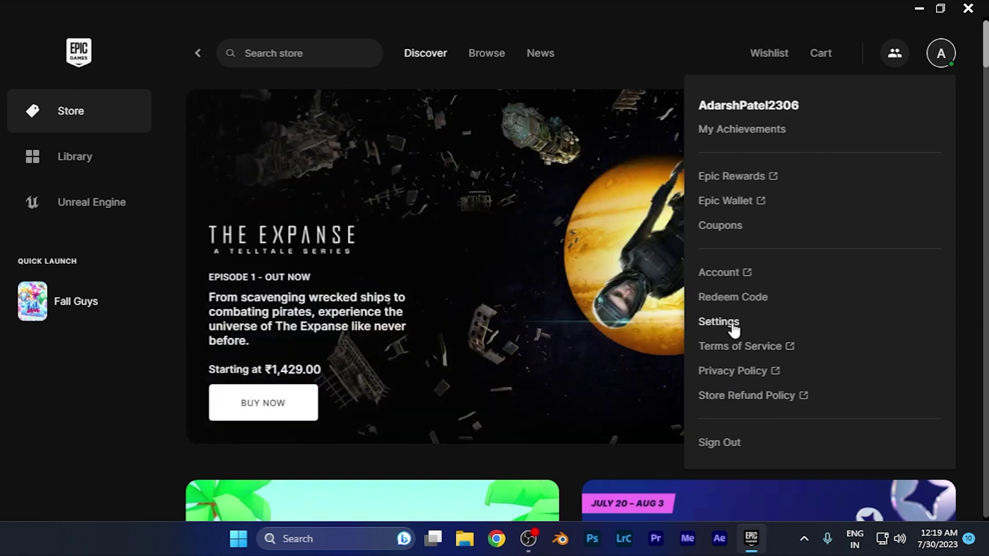
# Go to Settings and expand the language list showing English, français and Deutsch.
pyautogui.click(717, 329)
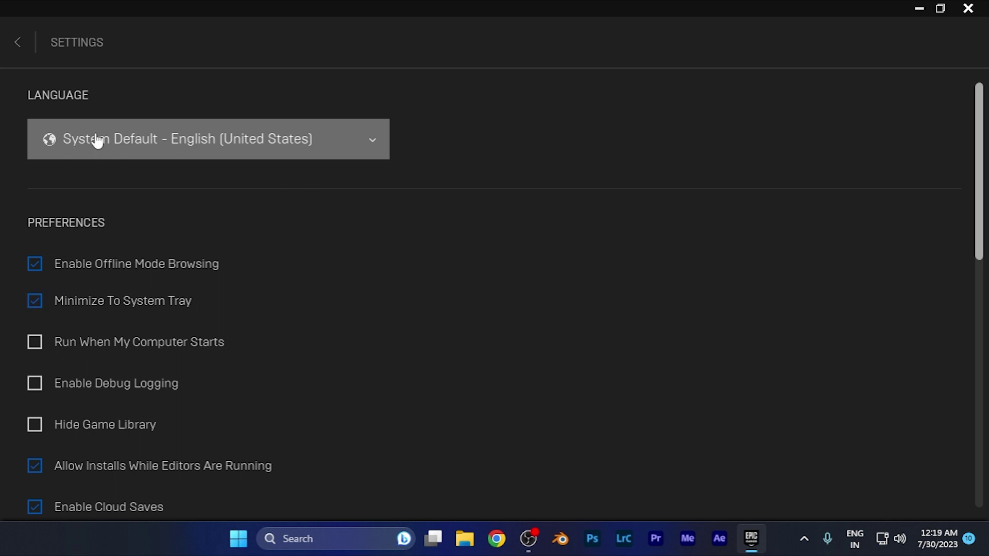
pyautogui.click(114, 156)
pyautogui.scroll(-1, 236, 238)
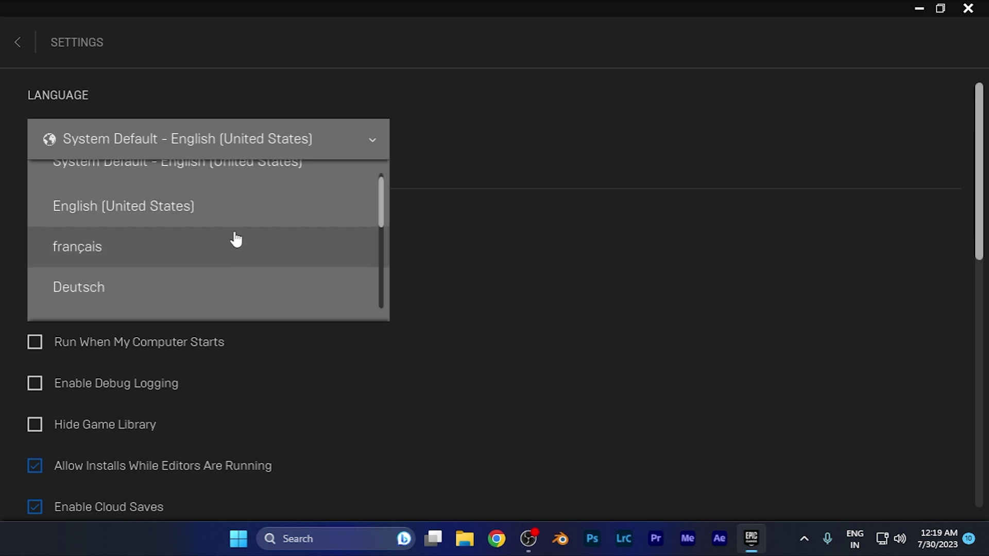
pyautogui.scroll(-1, 232, 242)
pyautogui.scroll(-1, 230, 243)
pyautogui.scroll(1, 220, 248)
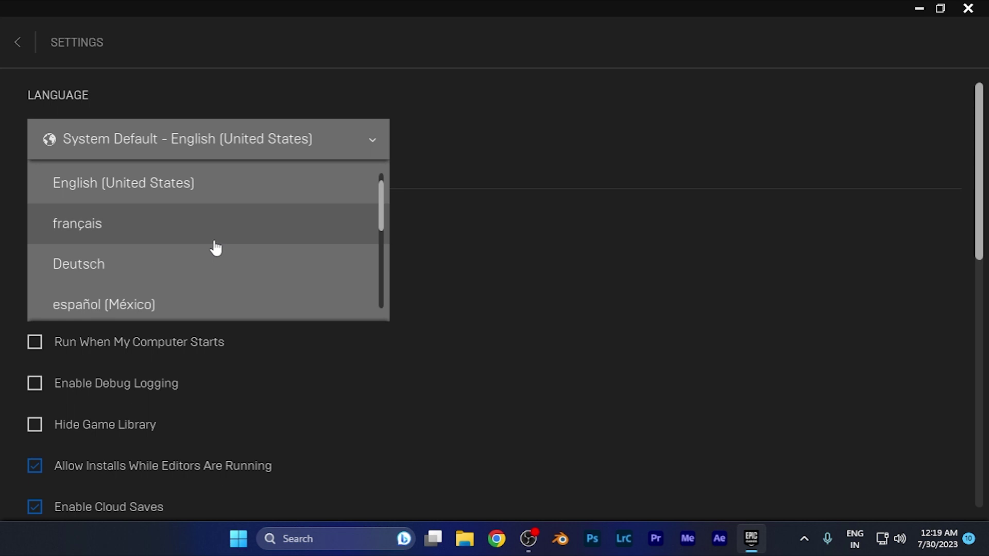
pyautogui.scroll(-1, 215, 248)
pyautogui.scroll(-1, 215, 251)
pyautogui.scroll(-1, 212, 249)
pyautogui.scroll(-1, 196, 207)
pyautogui.scroll(-1, 192, 262)
pyautogui.scroll(-1, 197, 246)
pyautogui.scroll(-1, 201, 224)
pyautogui.scroll(-1, 202, 209)
pyautogui.scroll(-1, 216, 221)
pyautogui.scroll(-1, 231, 224)
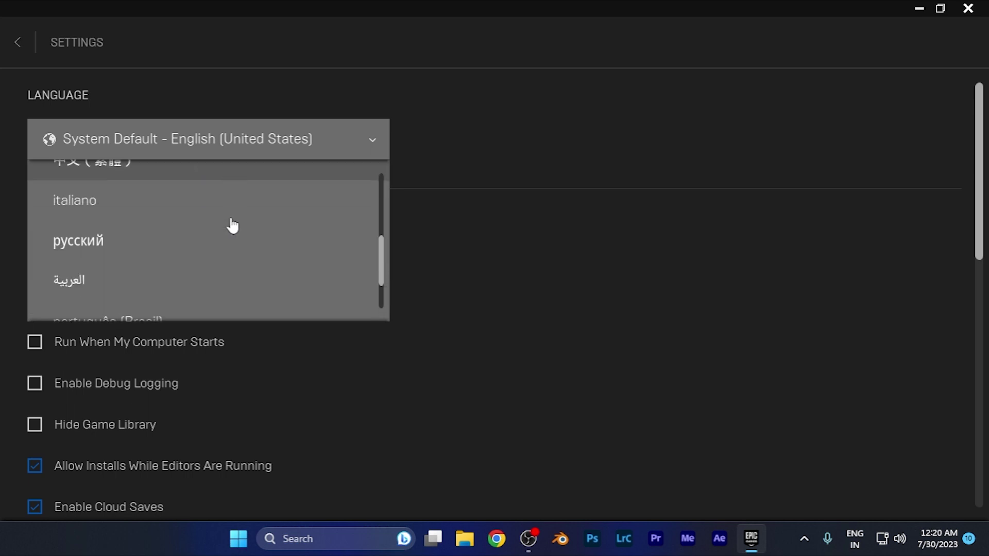
pyautogui.scroll(-1, 223, 227)
pyautogui.scroll(-2, 167, 285)
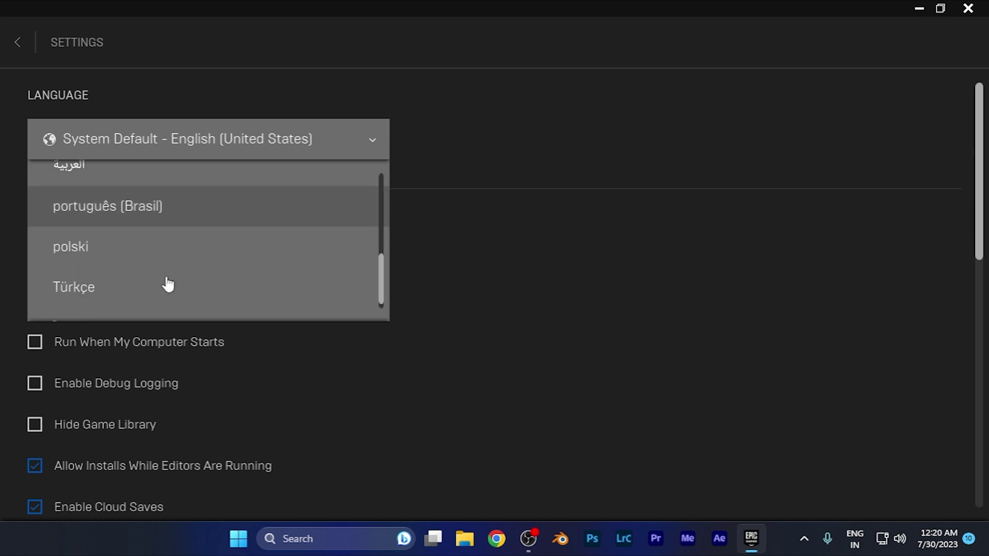
pyautogui.scroll(-2, 166, 284)
pyautogui.scroll(1, 509, 207)
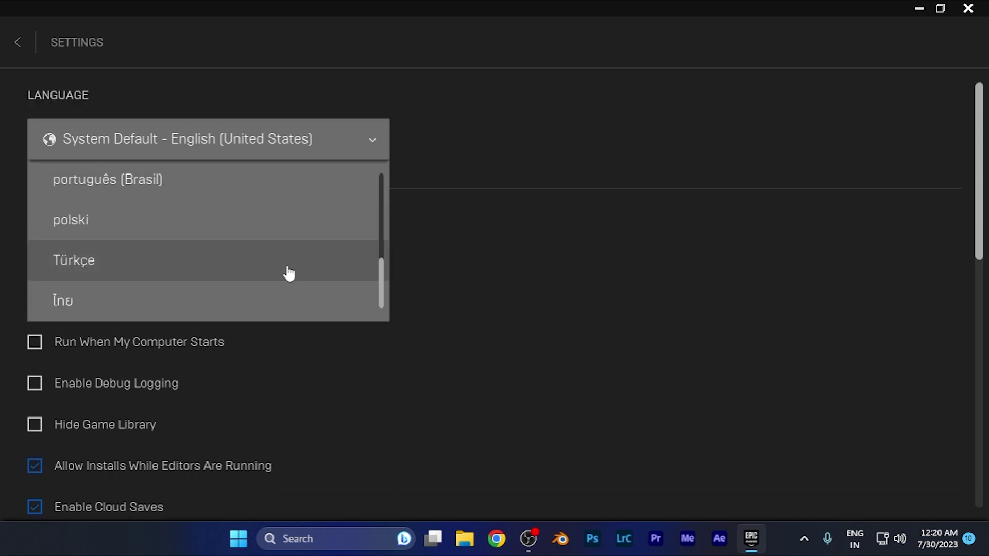
pyautogui.scroll(1, 287, 273)
pyautogui.scroll(2, 287, 274)
pyautogui.scroll(2, 297, 262)
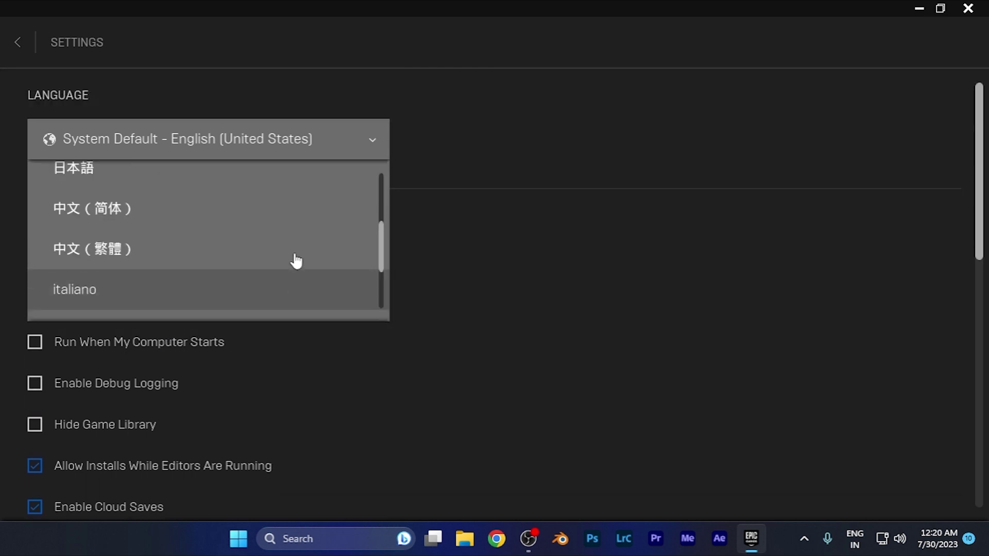
pyautogui.scroll(2, 296, 261)
pyautogui.scroll(3, 299, 261)
pyautogui.scroll(2, 298, 261)
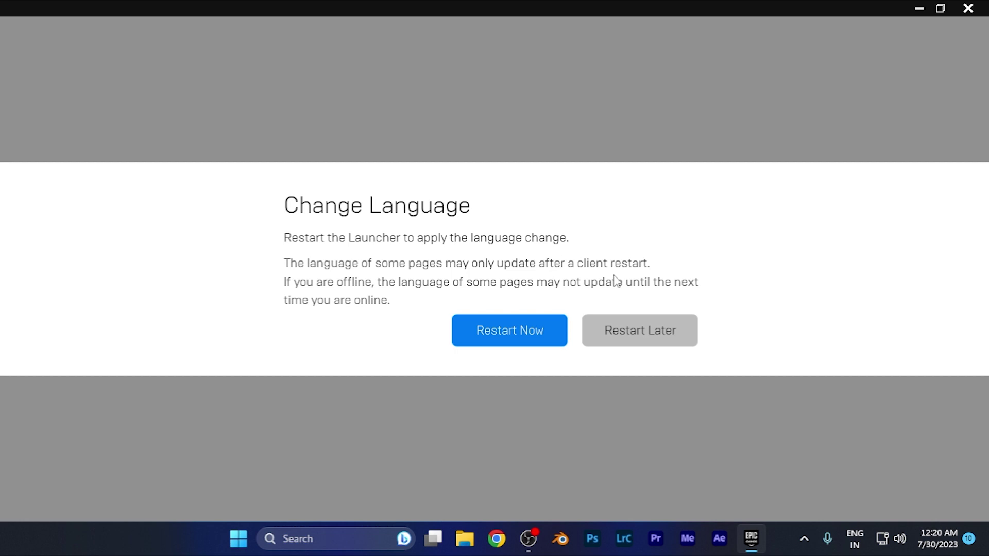
# Dismiss the restart prompt with Restart Later and minimize the launcher to the desktop.
pyautogui.click(647, 340)
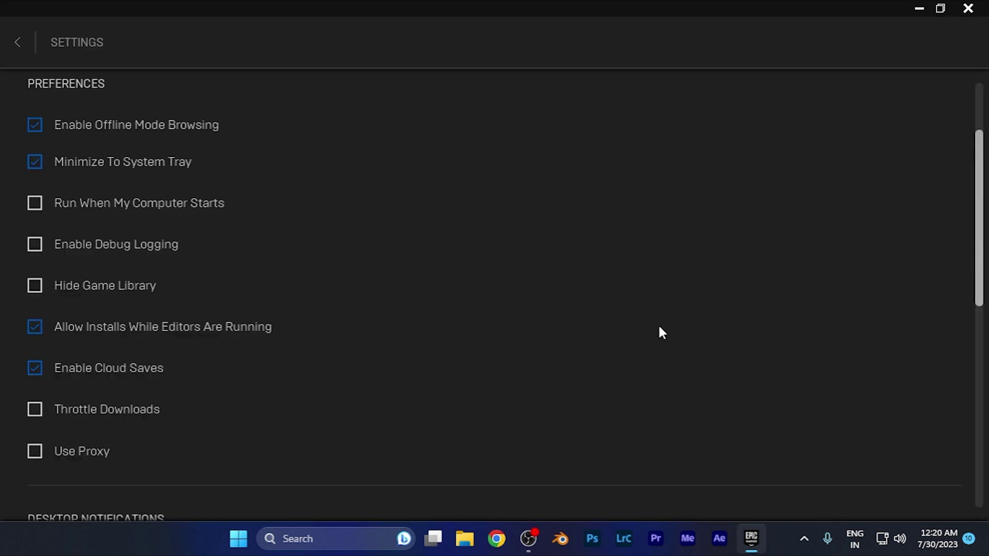
pyautogui.scroll(2, 748, 251)
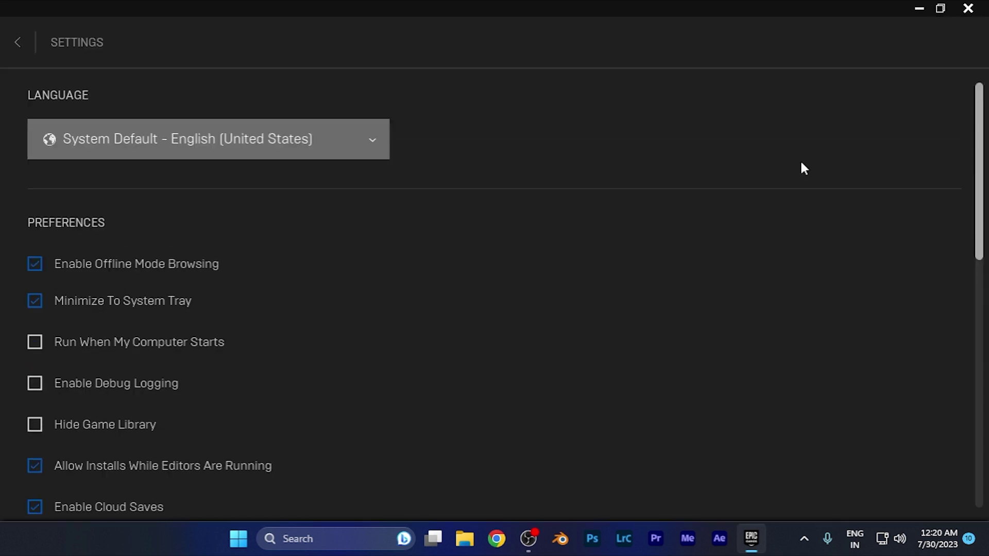
pyautogui.click(919, 8)
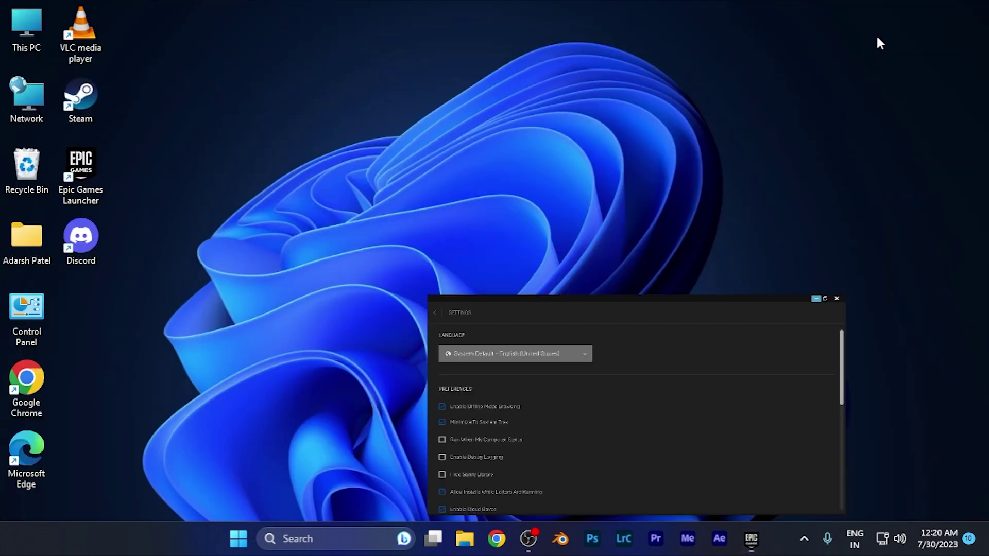